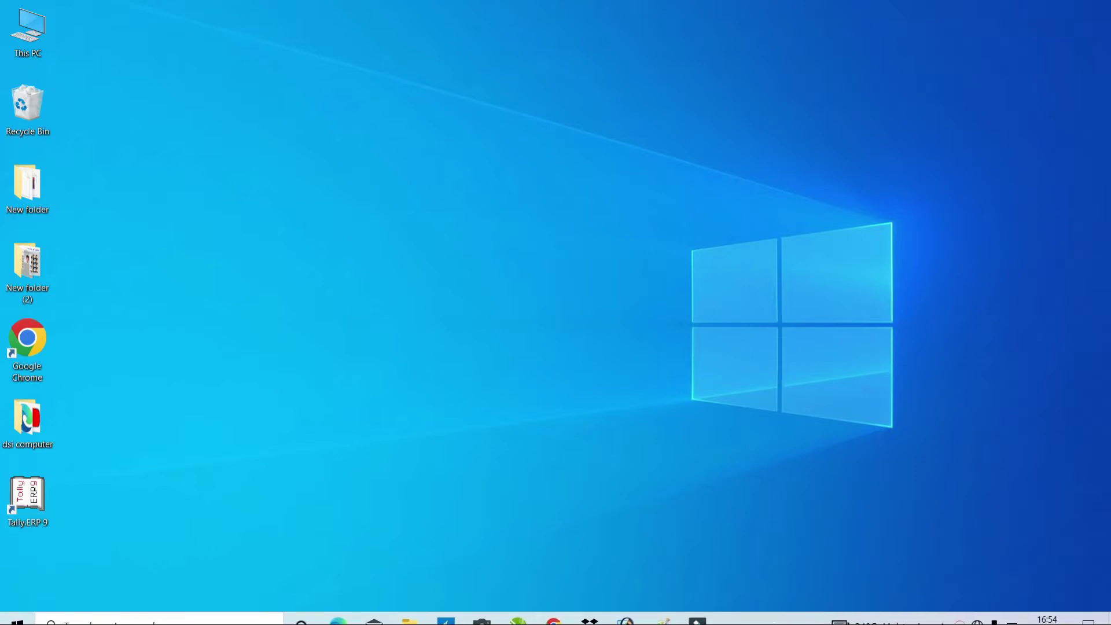
Restore the Adobe Photoshop window from the taskbar so it fills the screen.
{"action": "left_click", "coordinate": [626, 613]}
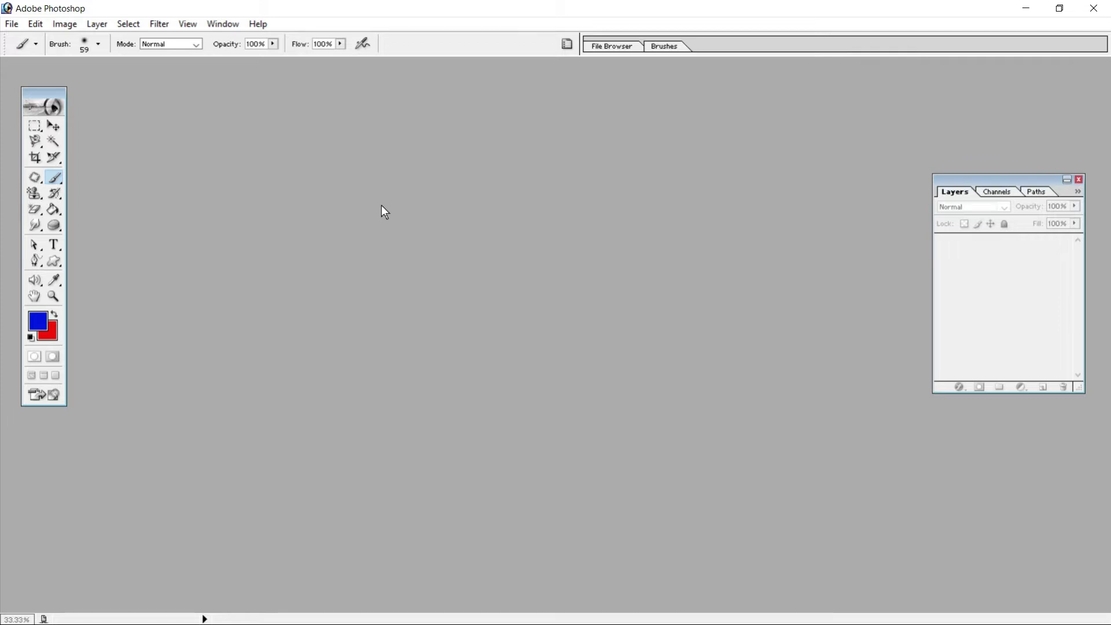
Open pexels-photo-9286361, centre its window in the workspace, and select the Move tool.
{"action": "double_click", "coordinate": [408, 212]}
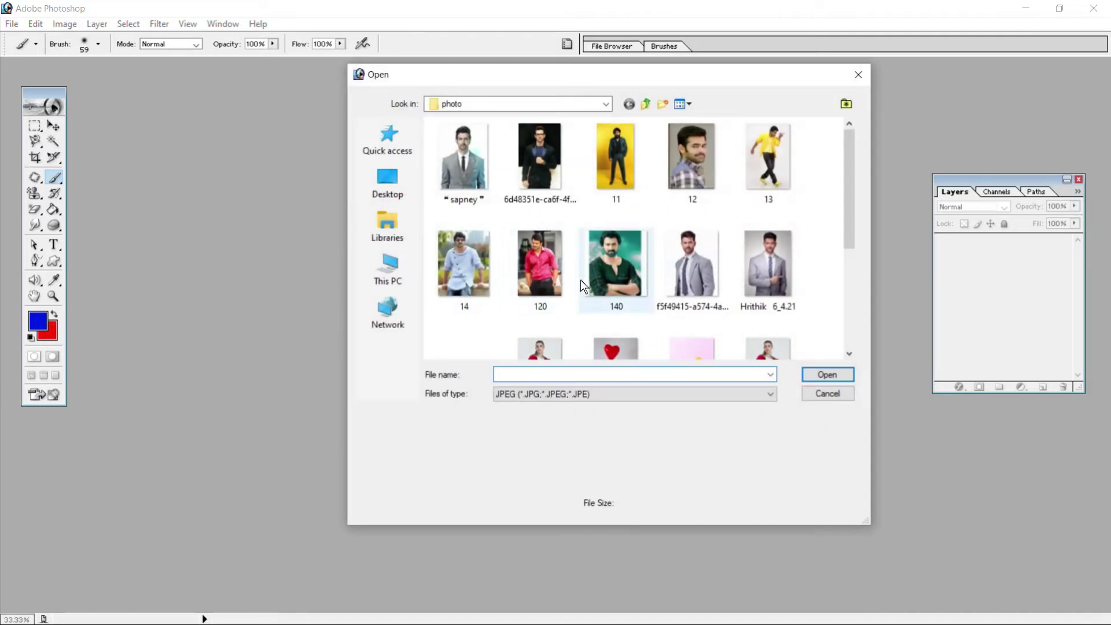
{"action": "scroll", "coordinate": [581, 279], "scroll_direction": "down", "scroll_amount": 5}
{"action": "left_click", "coordinate": [517, 275]}
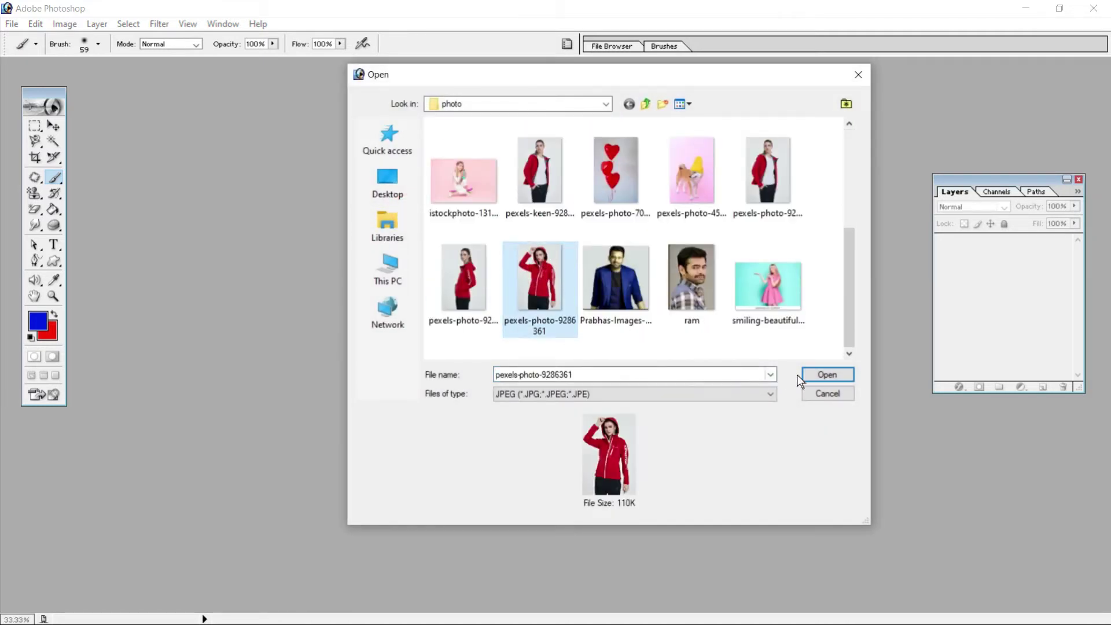
{"action": "left_click", "coordinate": [814, 373]}
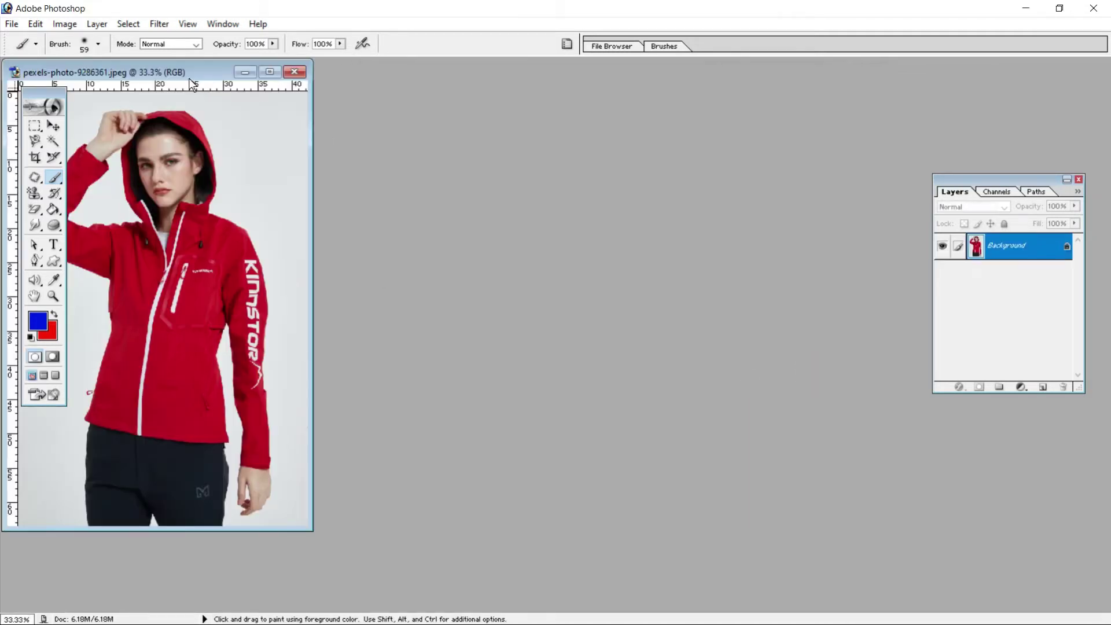
{"action": "left_click_drag", "start_coordinate": [195, 72], "coordinate": [470, 87]}
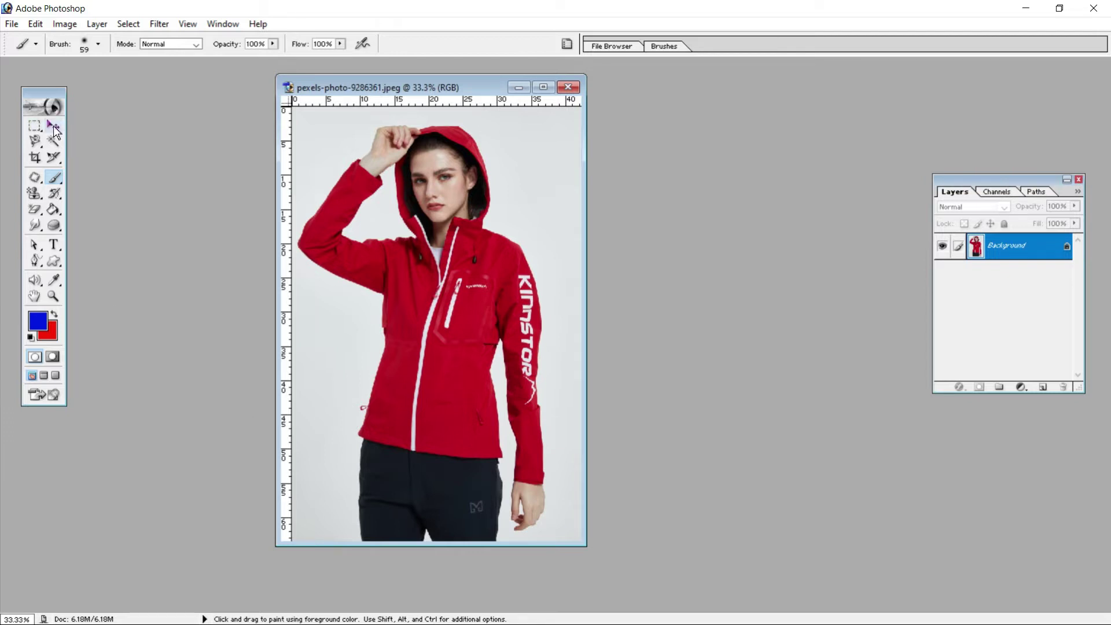
{"action": "left_click", "coordinate": [53, 126]}
Open Image > Adjustments > Replace Color and position the dialog beside the photo.
{"action": "left_click", "coordinate": [66, 25]}
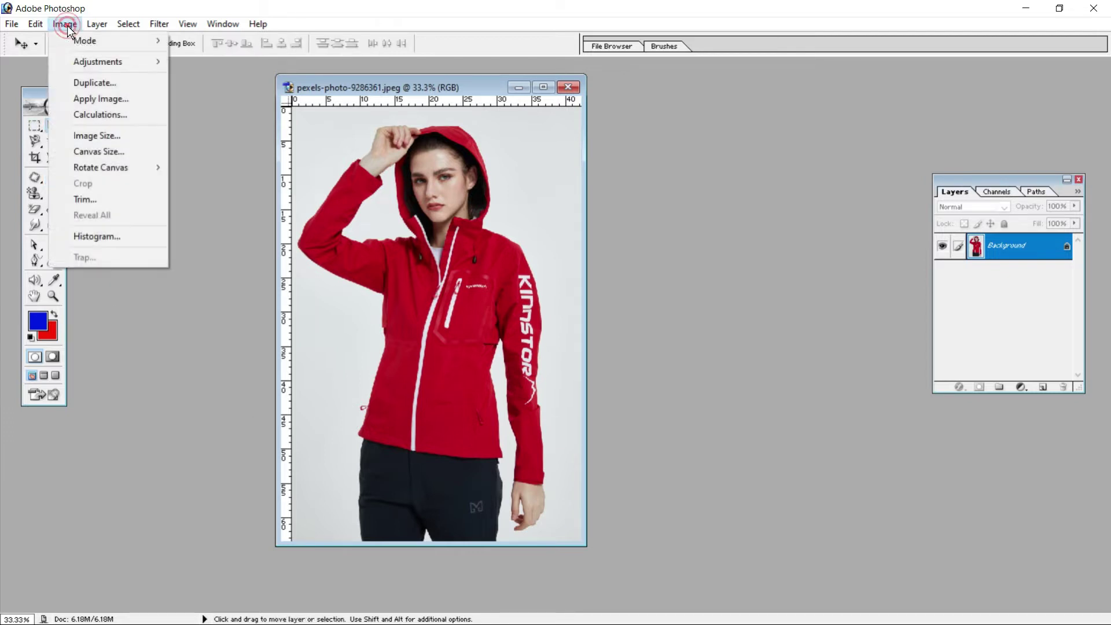
{"action": "mouse_move", "coordinate": [92, 61]}
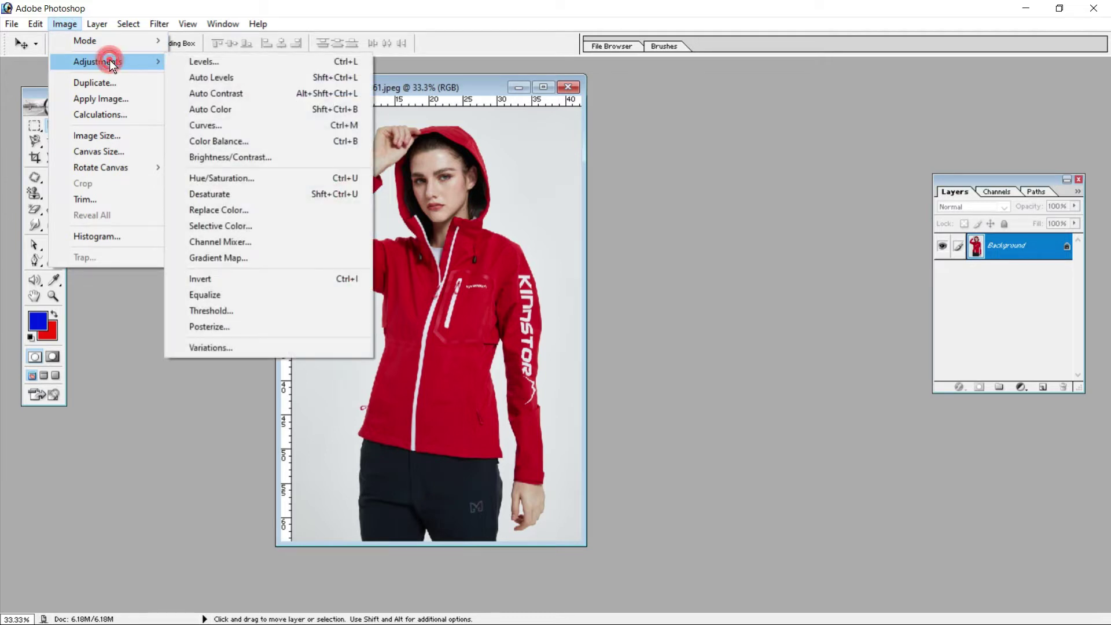
{"action": "left_click", "coordinate": [273, 210]}
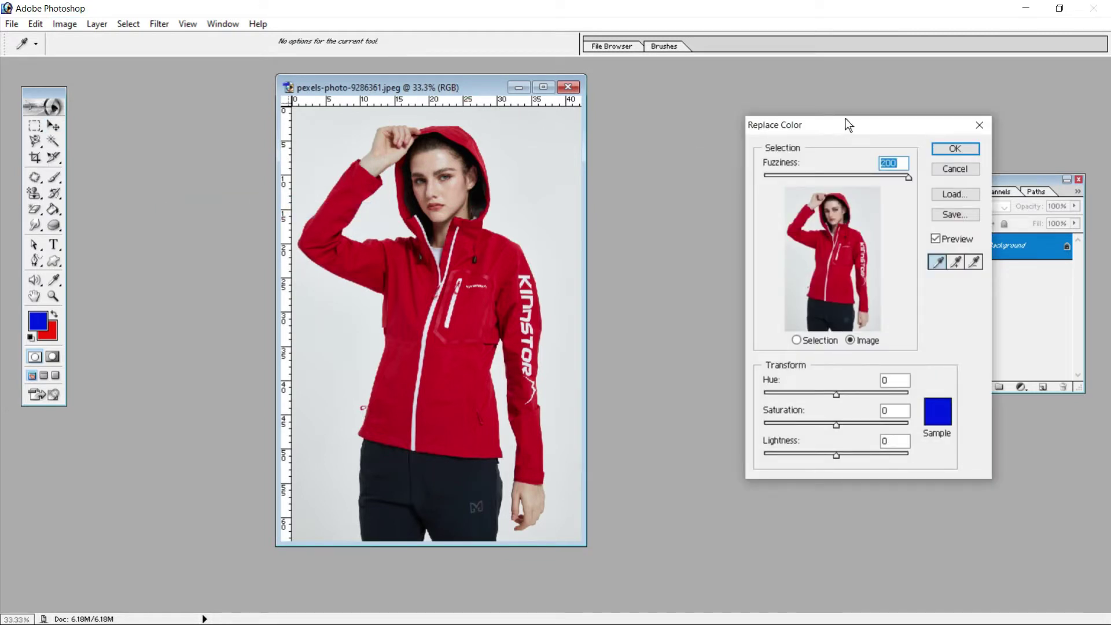
{"action": "left_click_drag", "start_coordinate": [846, 120], "coordinate": [727, 99]}
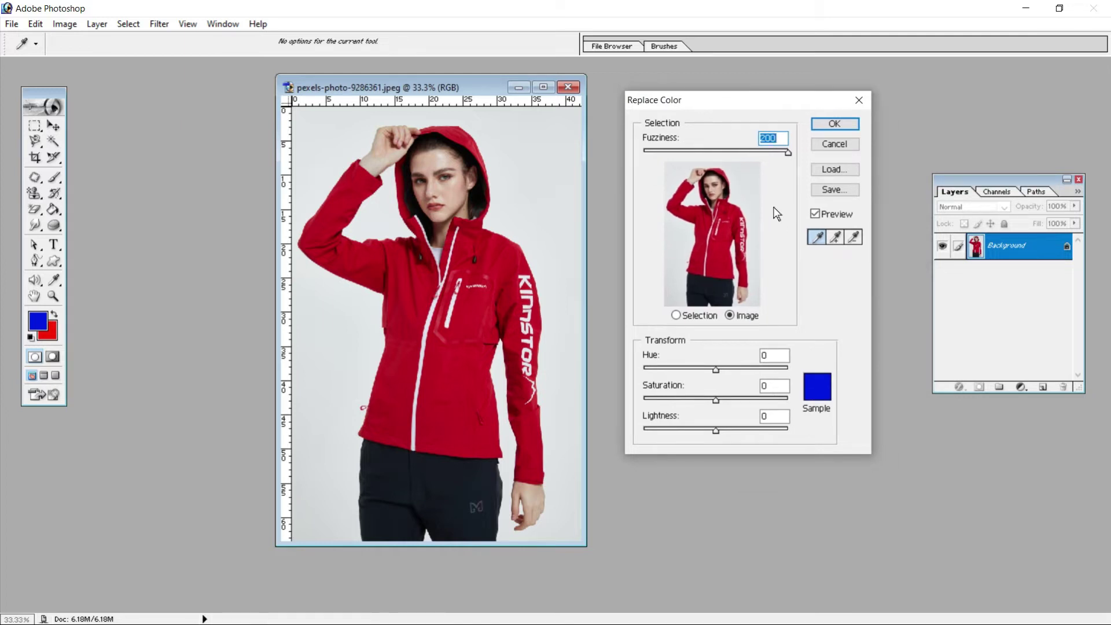
{"action": "mouse_move", "coordinate": [766, 99]}
{"action": "left_mouse_down"}
{"action": "mouse_move", "coordinate": [226, 197]}
{"action": "mouse_move", "coordinate": [759, 96]}
{"action": "left_mouse_up"}
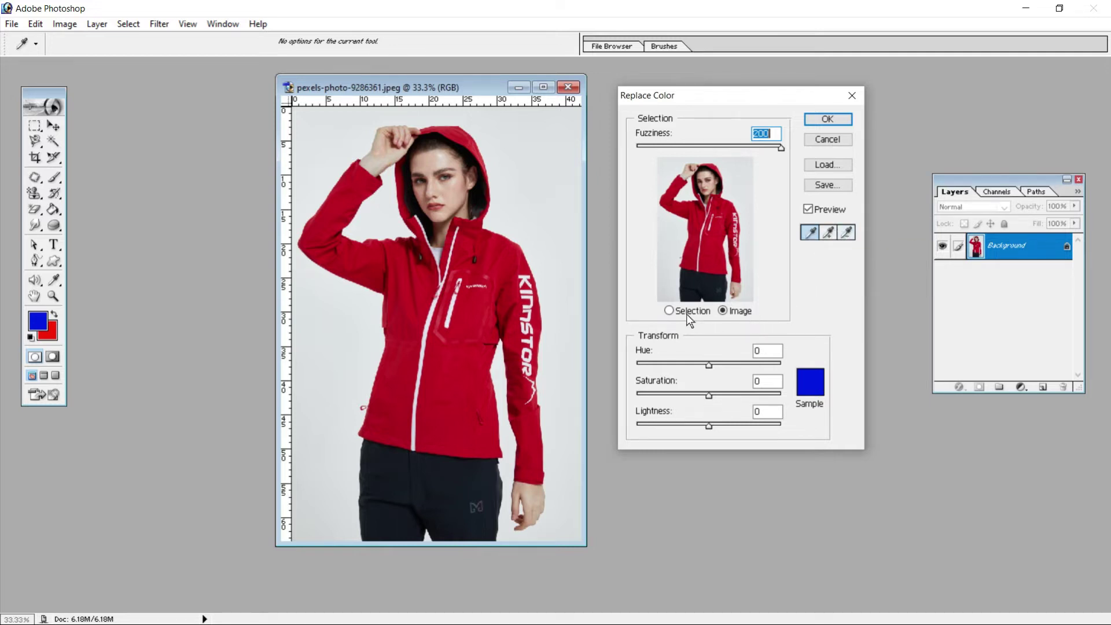
Check the Selection mask preview, then sample the red jacket with the eyedropper.
{"action": "left_click", "coordinate": [670, 311]}
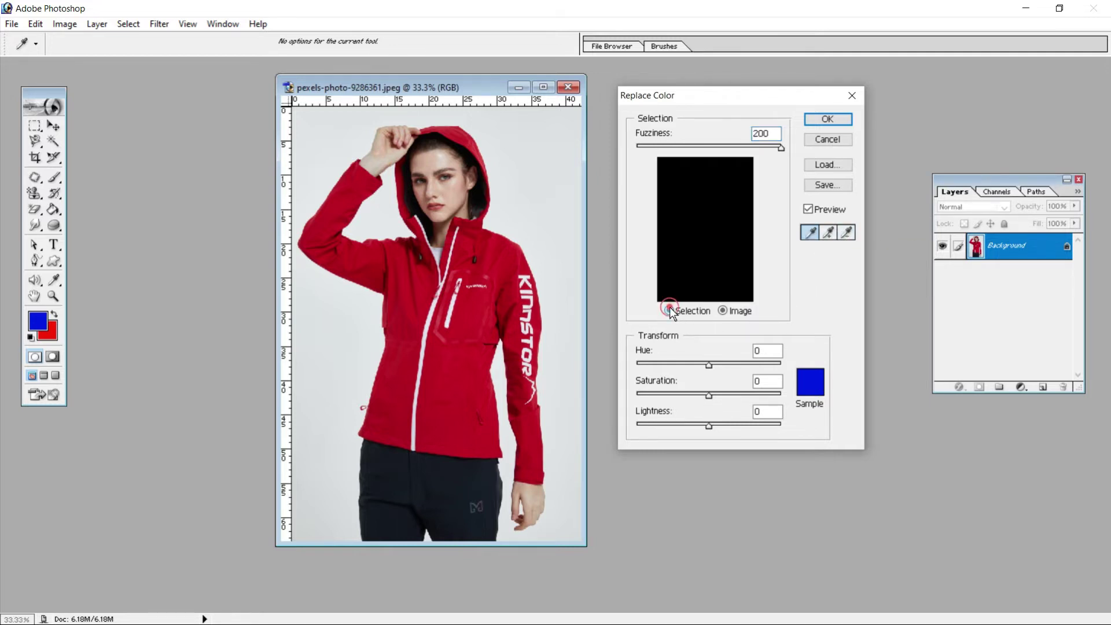
{"action": "left_click", "coordinate": [724, 311]}
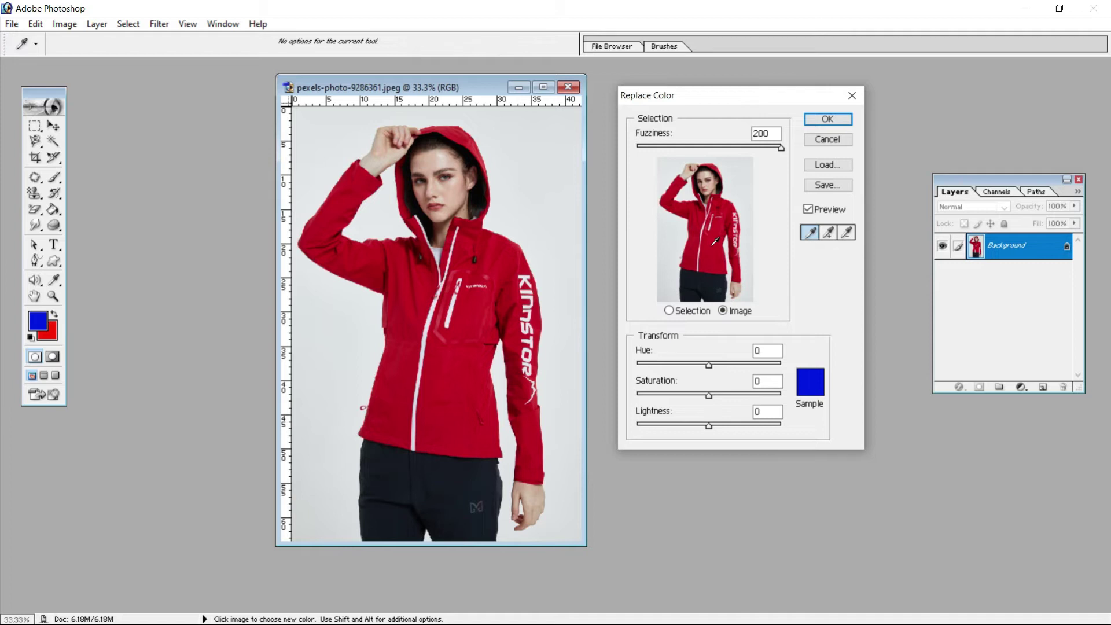
{"action": "left_click", "coordinate": [713, 244]}
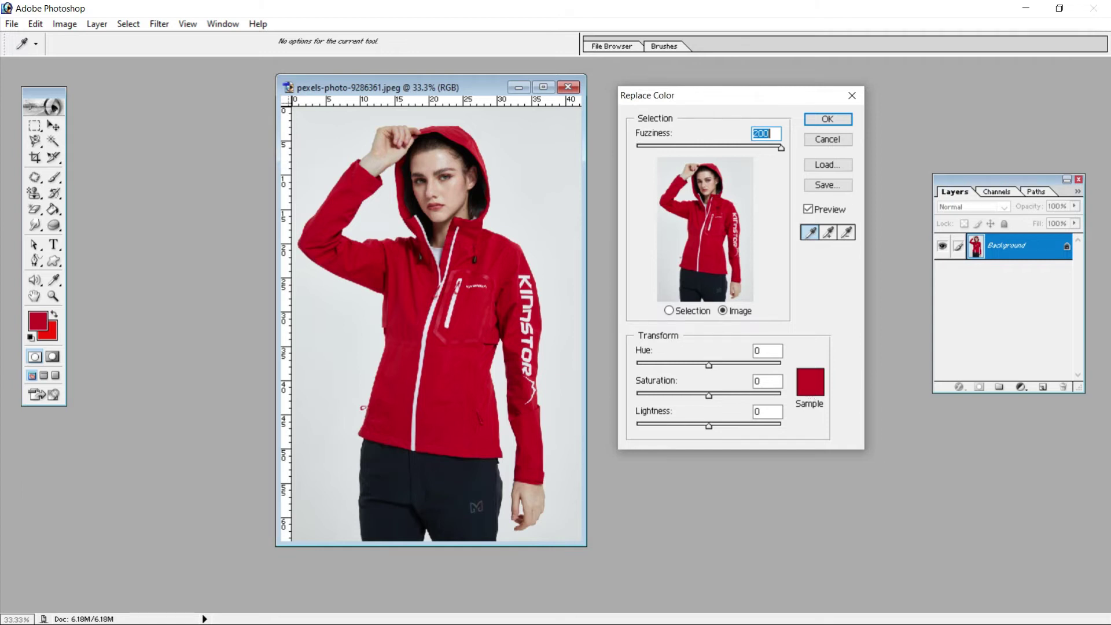
{"action": "left_click", "coordinate": [718, 291]}
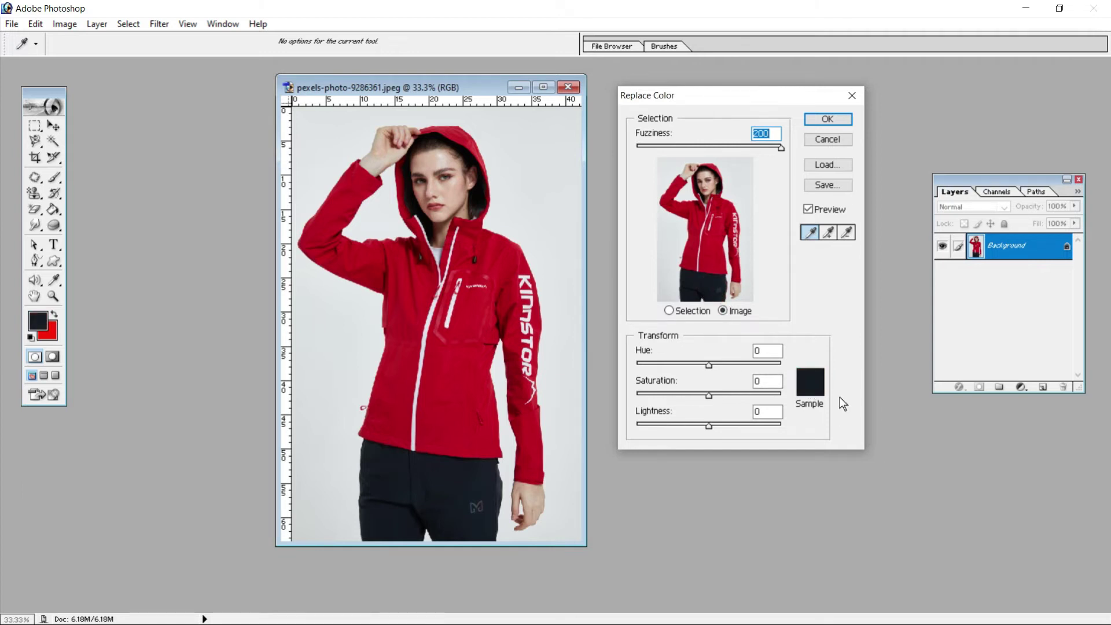
{"action": "left_click", "coordinate": [692, 265]}
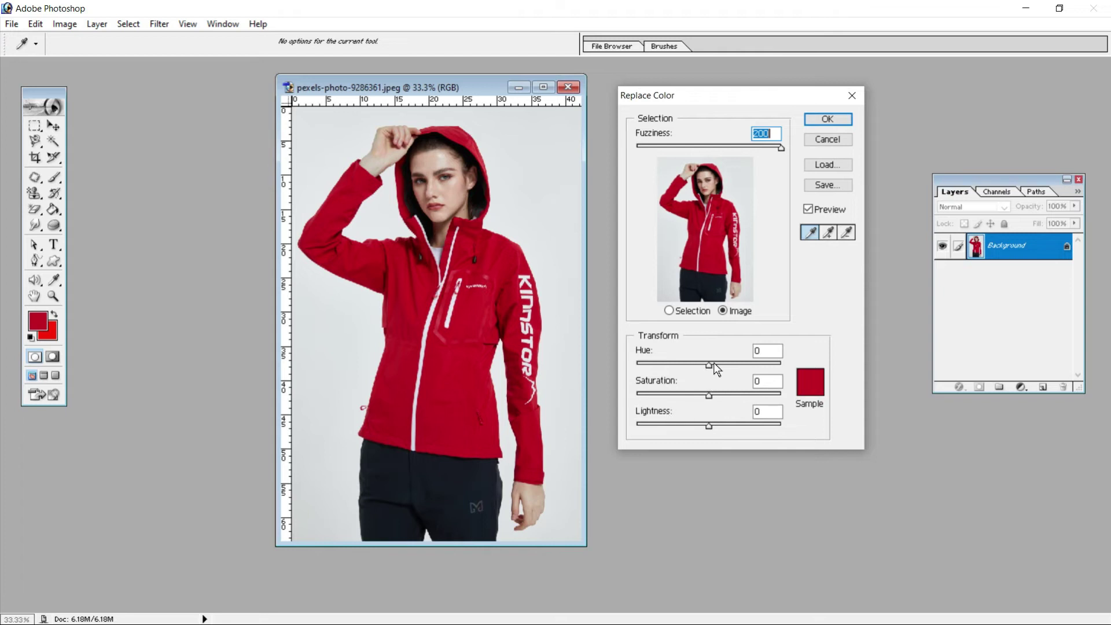
Set Replace Color Hue to -36, Saturation +34 and Lightness +12 for a bright pink jacket.
{"action": "left_click_drag", "start_coordinate": [707, 363], "coordinate": [699, 369]}
{"action": "left_click_drag", "start_coordinate": [697, 368], "coordinate": [694, 368]}
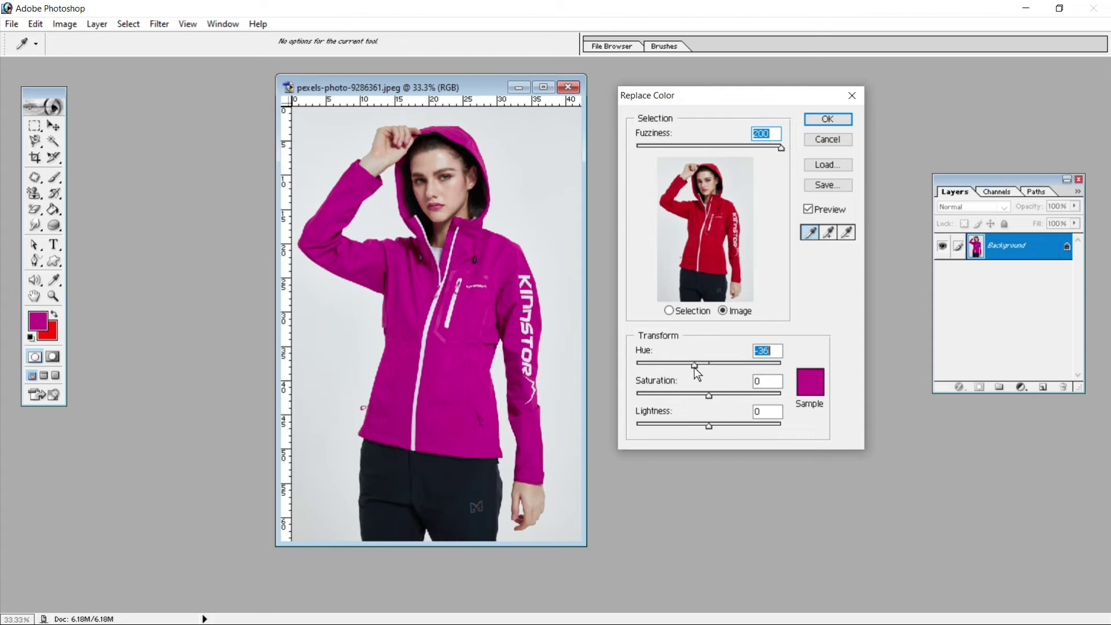
{"action": "key", "text": "Return"}
{"action": "left_click", "coordinate": [707, 394]}
{"action": "left_click_drag", "start_coordinate": [707, 394], "coordinate": [734, 393]}
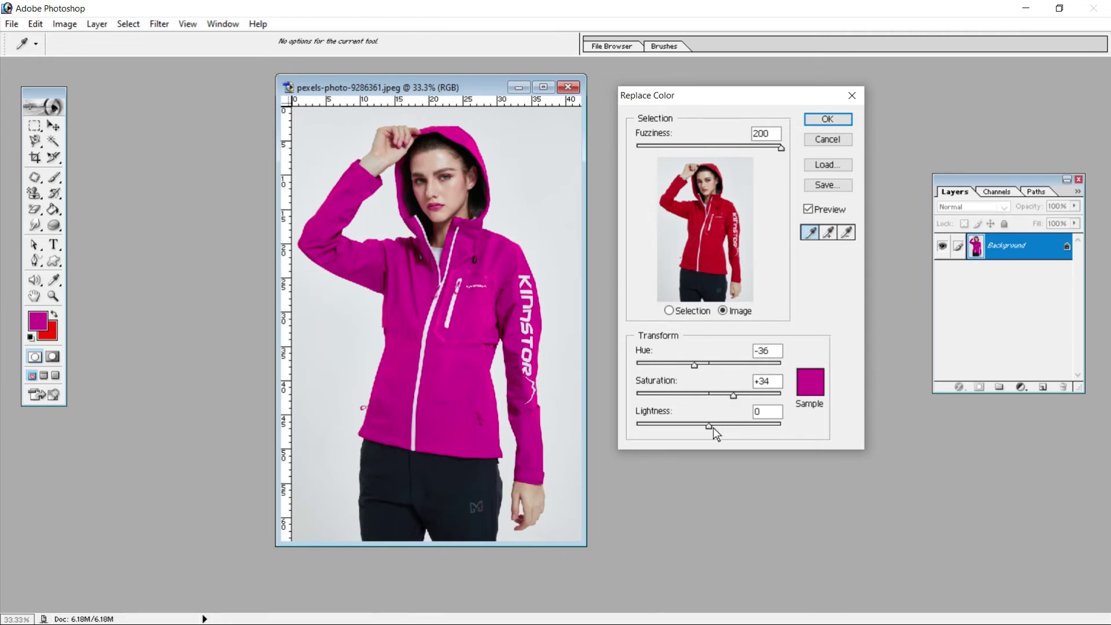
{"action": "left_click_drag", "start_coordinate": [707, 425], "coordinate": [718, 425]}
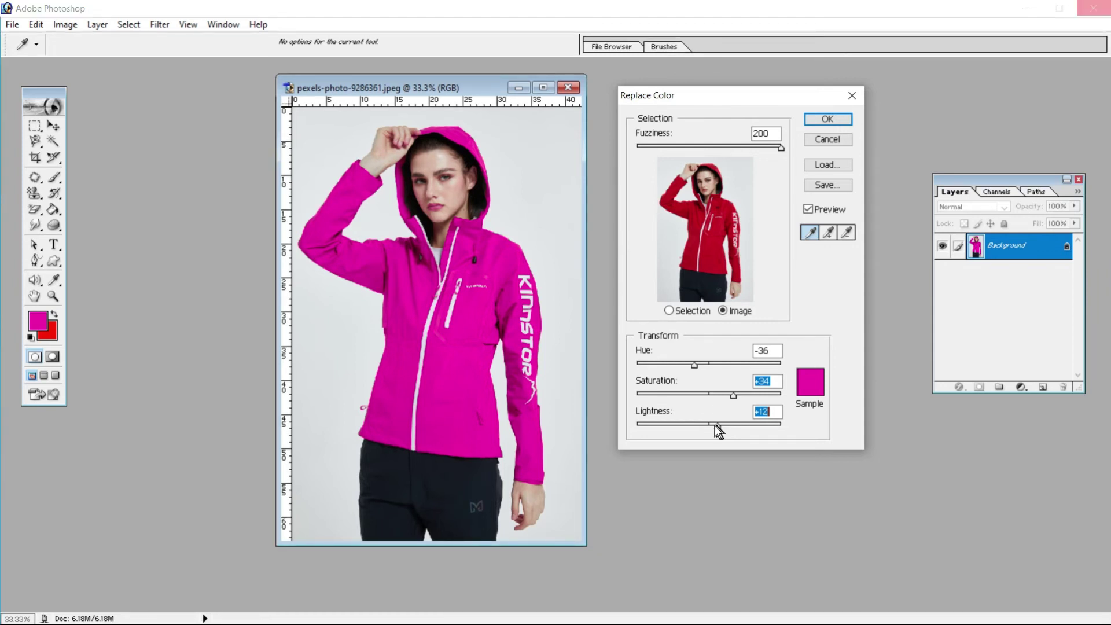
{"action": "key", "text": "Return"}
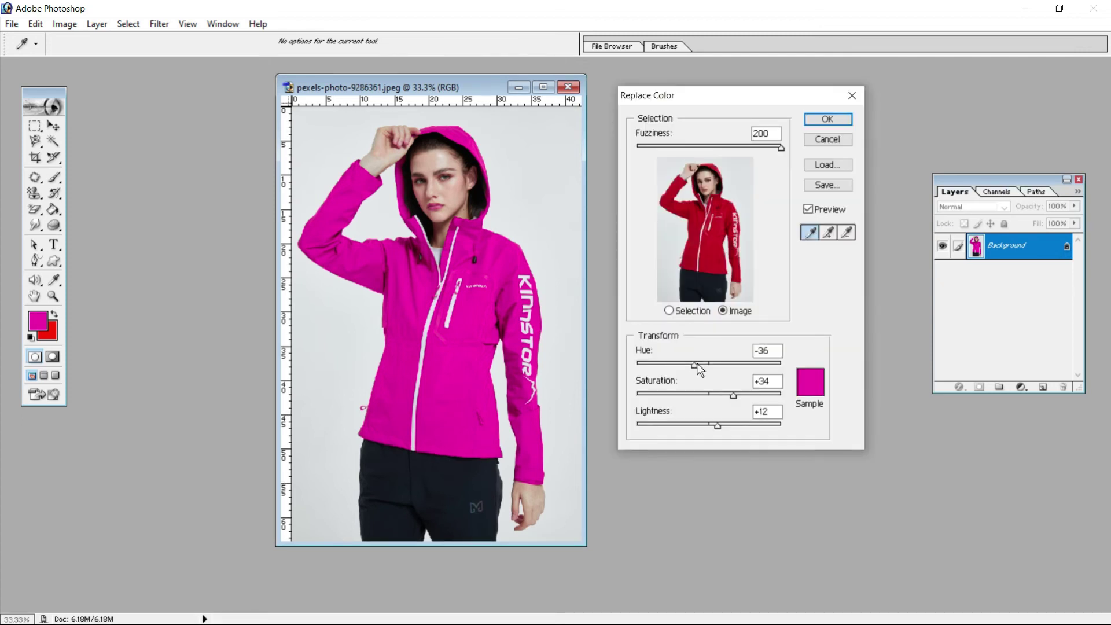
Shift Hue to about +41 for orange, then +58 for yellow, and fine-tune Saturation.
{"action": "left_click_drag", "start_coordinate": [695, 364], "coordinate": [725, 369]}
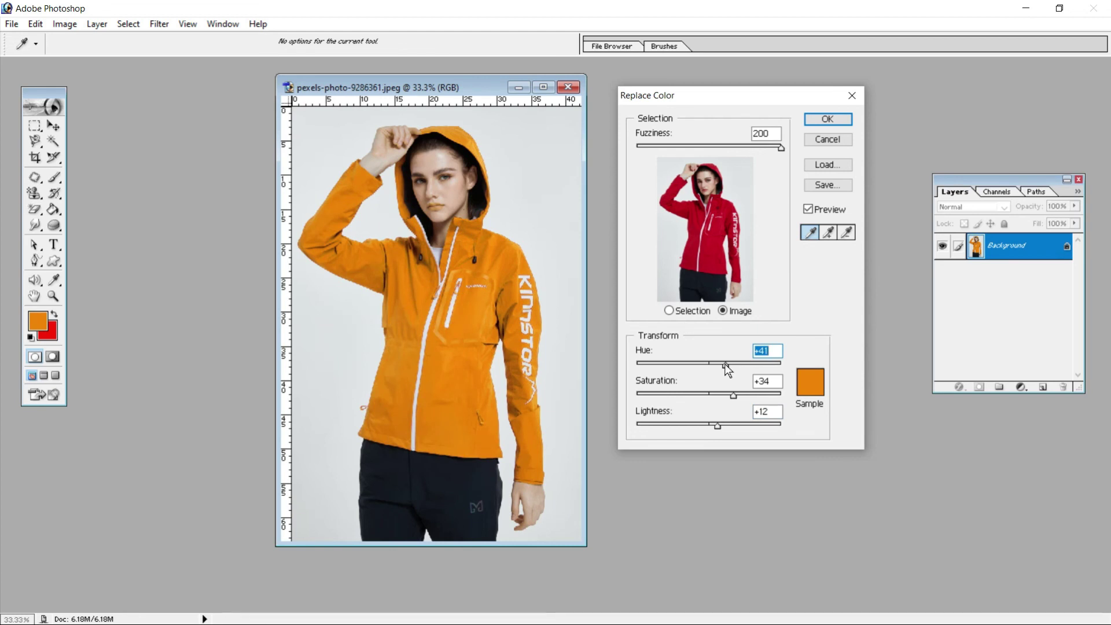
{"action": "left_click_drag", "start_coordinate": [725, 364], "coordinate": [731, 363]}
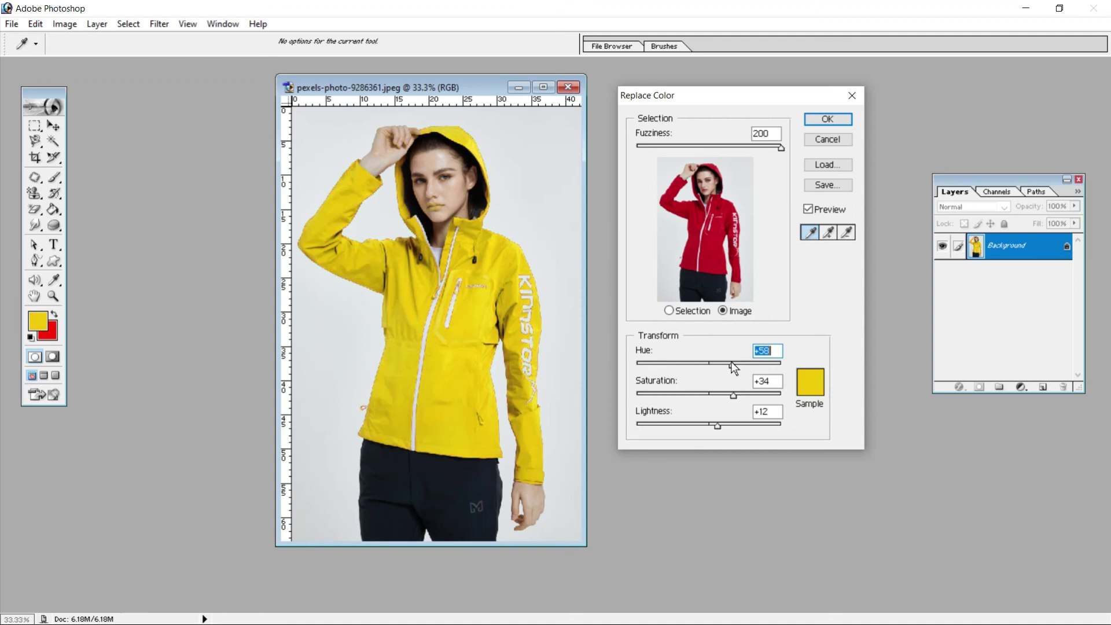
{"action": "left_click_drag", "start_coordinate": [734, 394], "coordinate": [728, 395]}
{"action": "left_click_drag", "start_coordinate": [726, 394], "coordinate": [734, 392]}
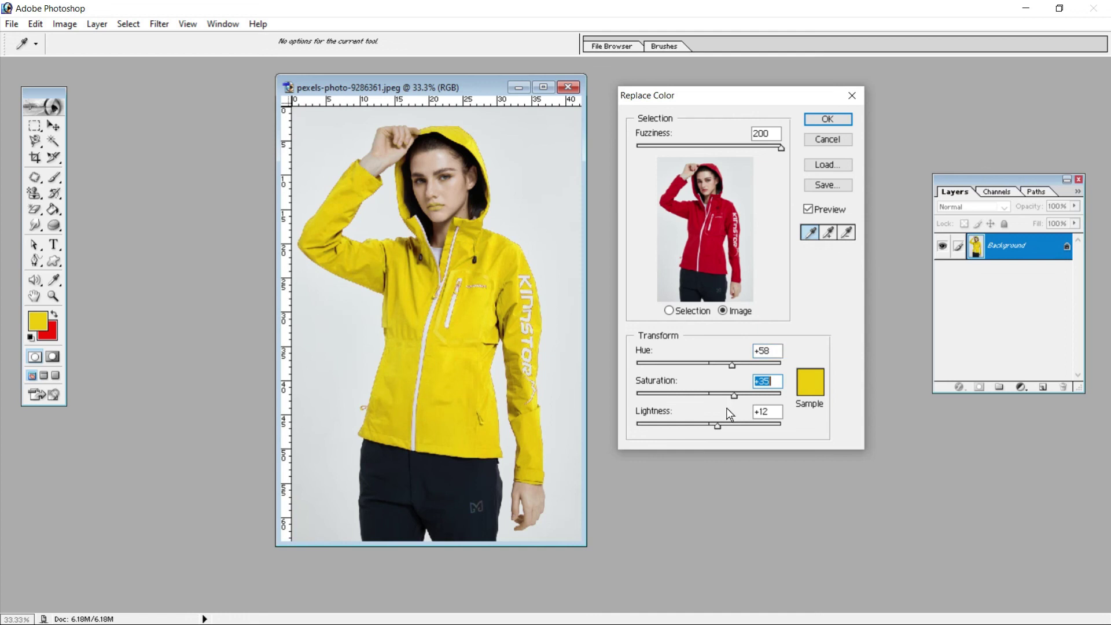